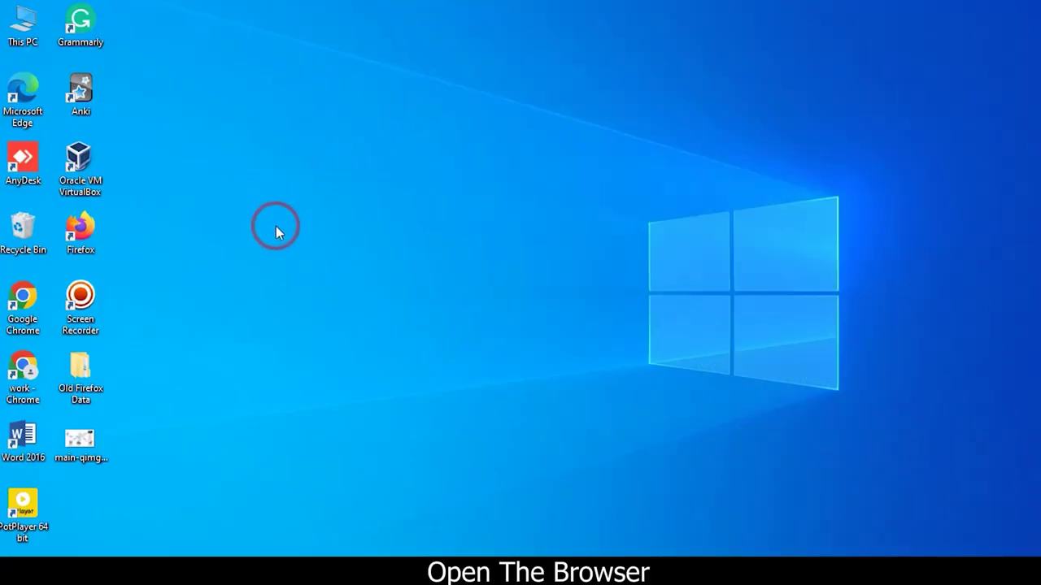
double_click(23, 367)
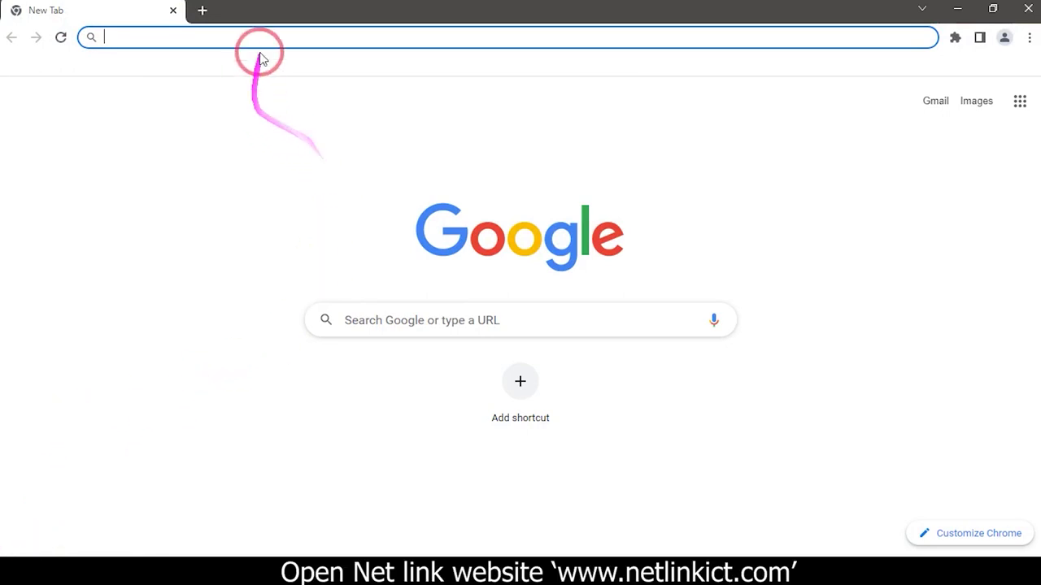
text(ww)
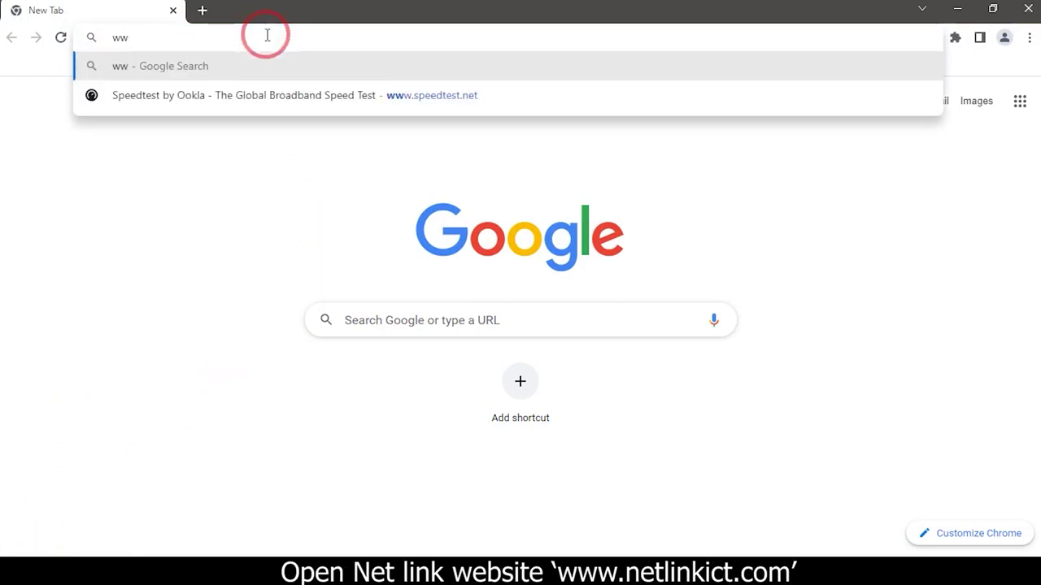
text(netlinkic)
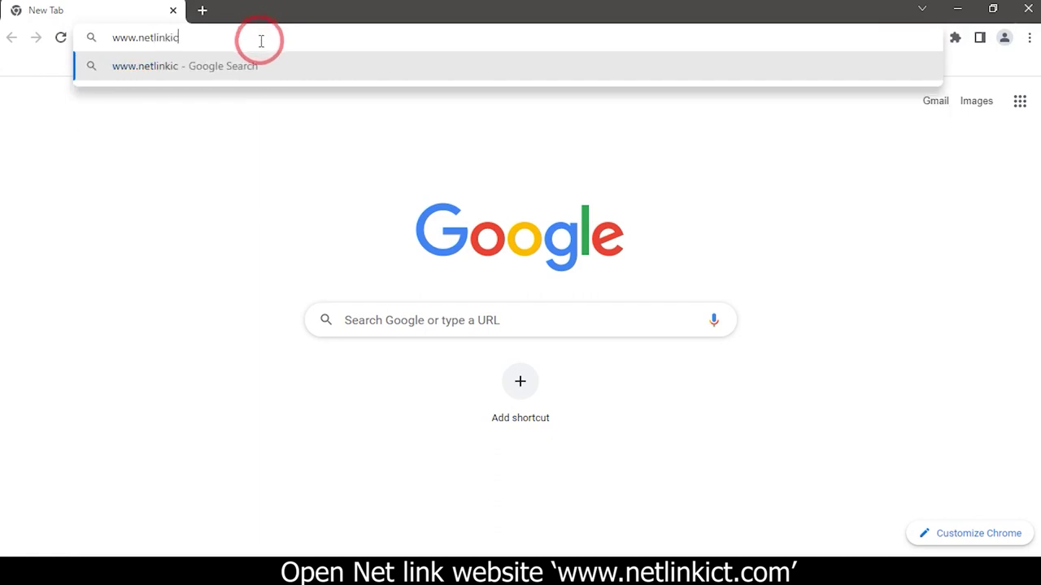
text(om)
key(Return)
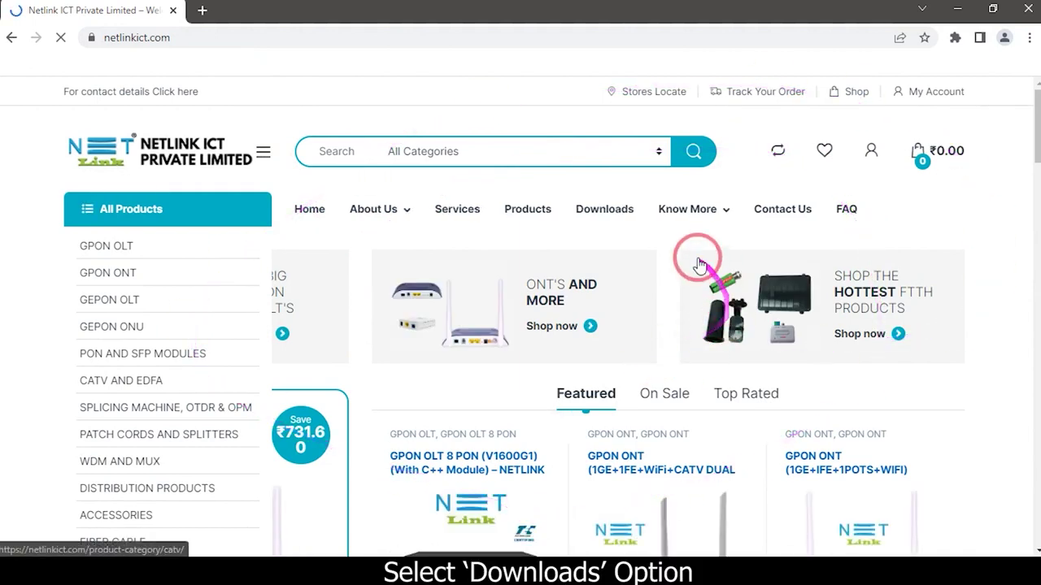
scroll(657, 255, down, 2)
scroll(657, 255, up, 2)
Open Downloads > Firmware, dismiss the copyright popup, and browse the firmware list
click(603, 213)
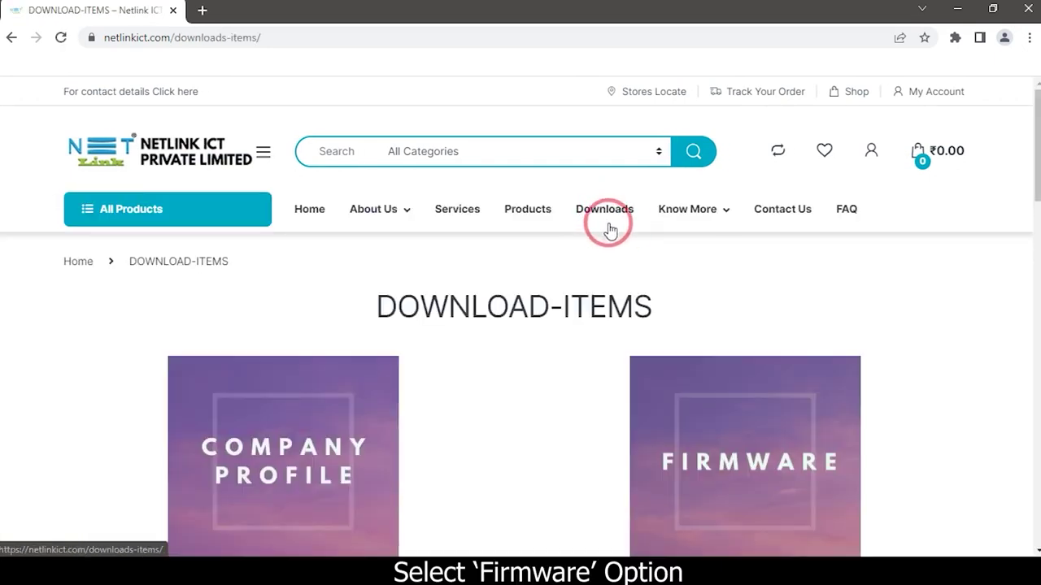
click(726, 441)
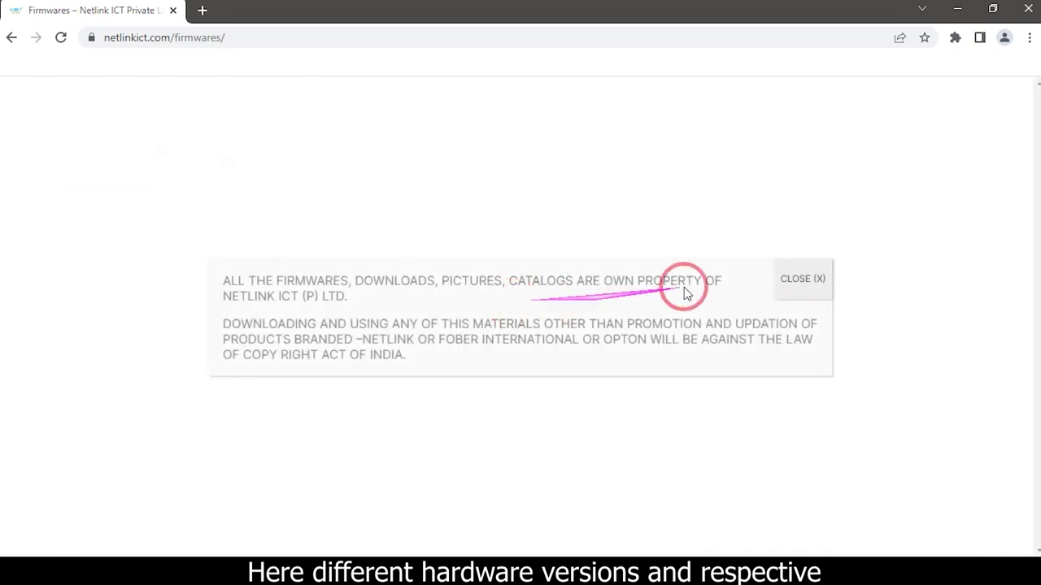
click(809, 281)
scroll(536, 257, down, 1)
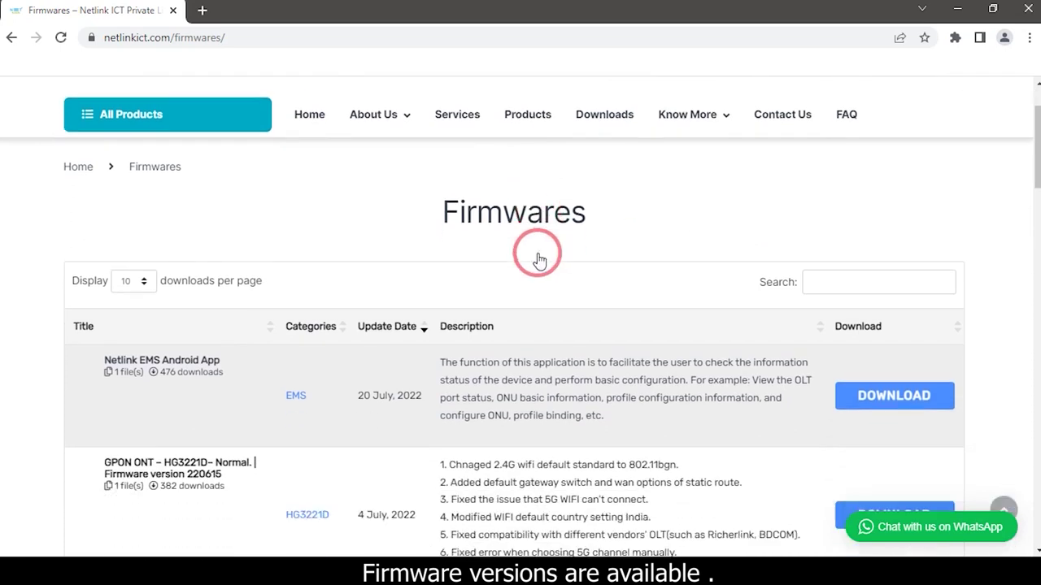
scroll(488, 277, down, 2)
scroll(422, 305, down, 1)
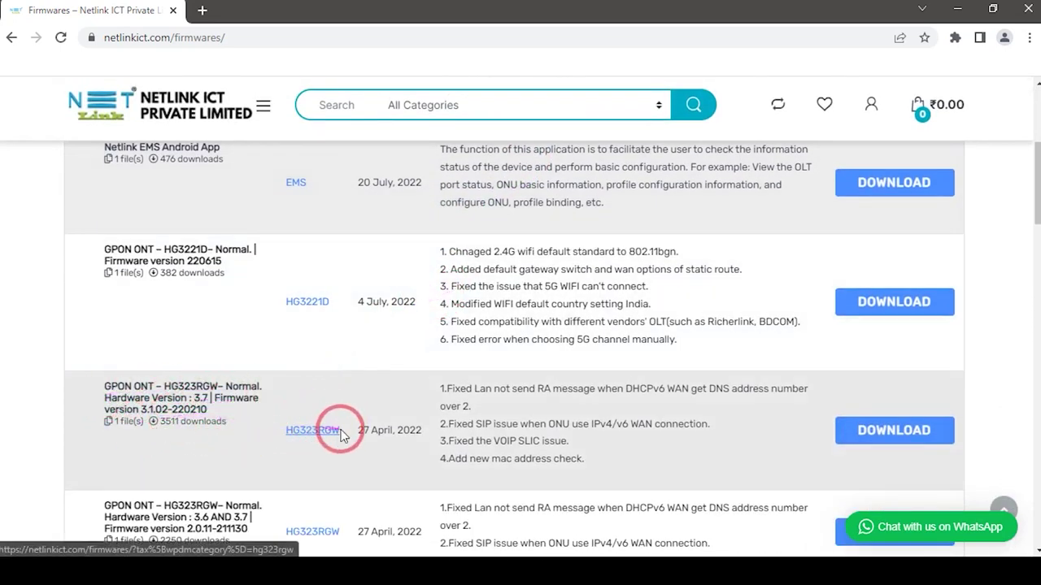
Download the HG323RGW hardware 3.7 firmware 'Modem update 1234' from Google Drive
click(886, 430)
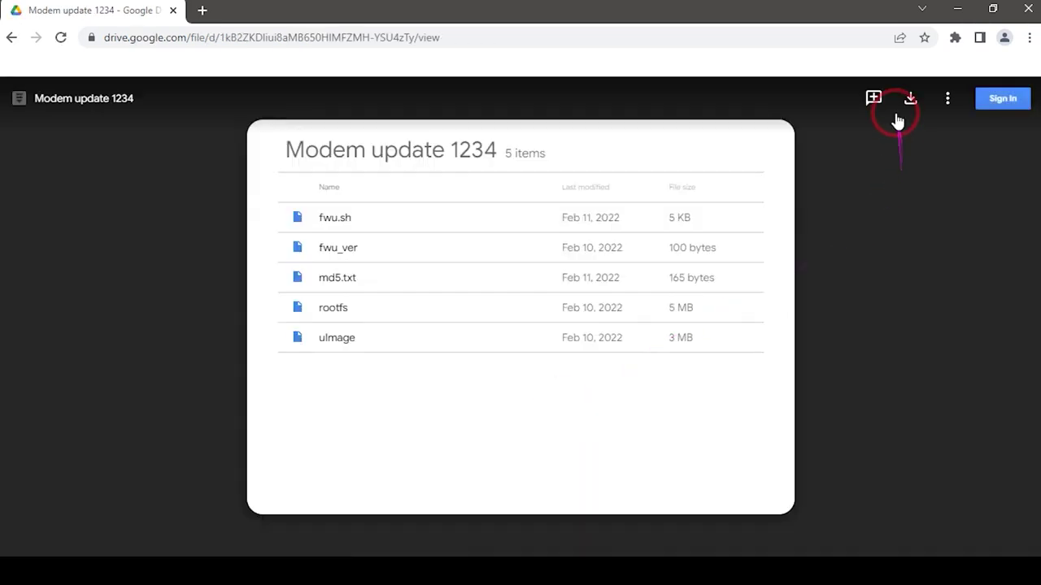
click(909, 98)
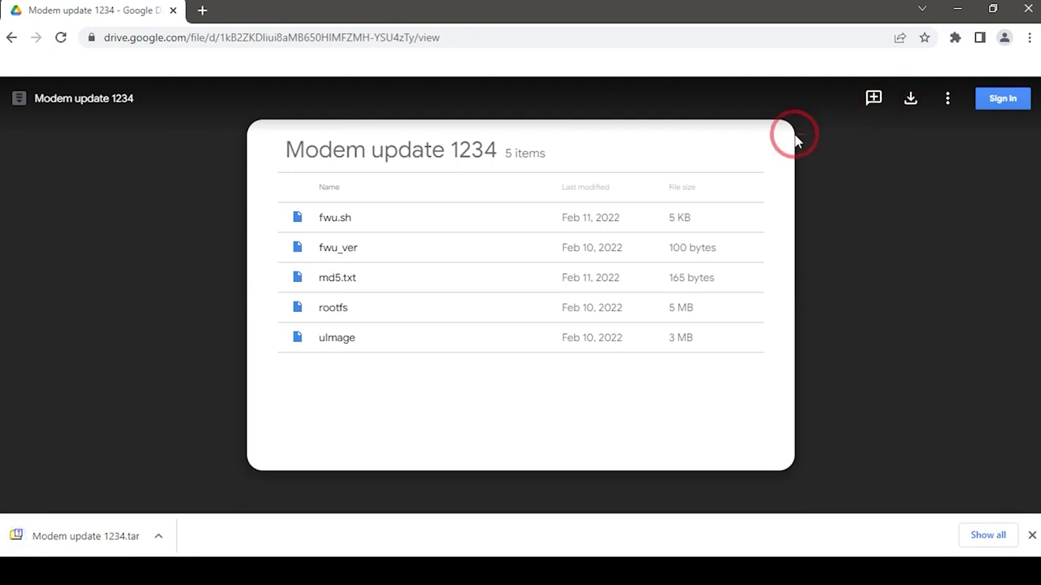
click(12, 38)
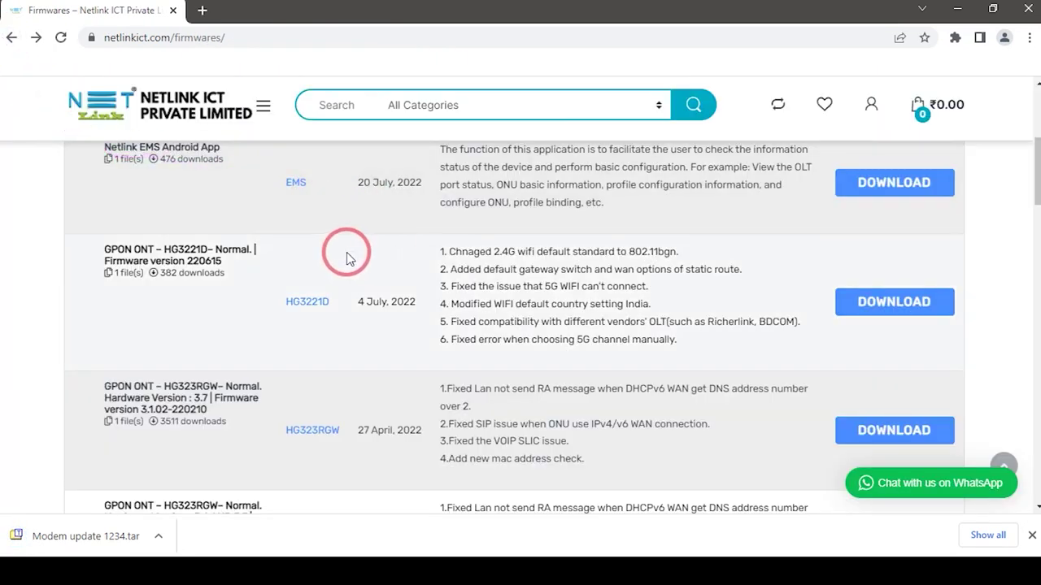
click(1031, 535)
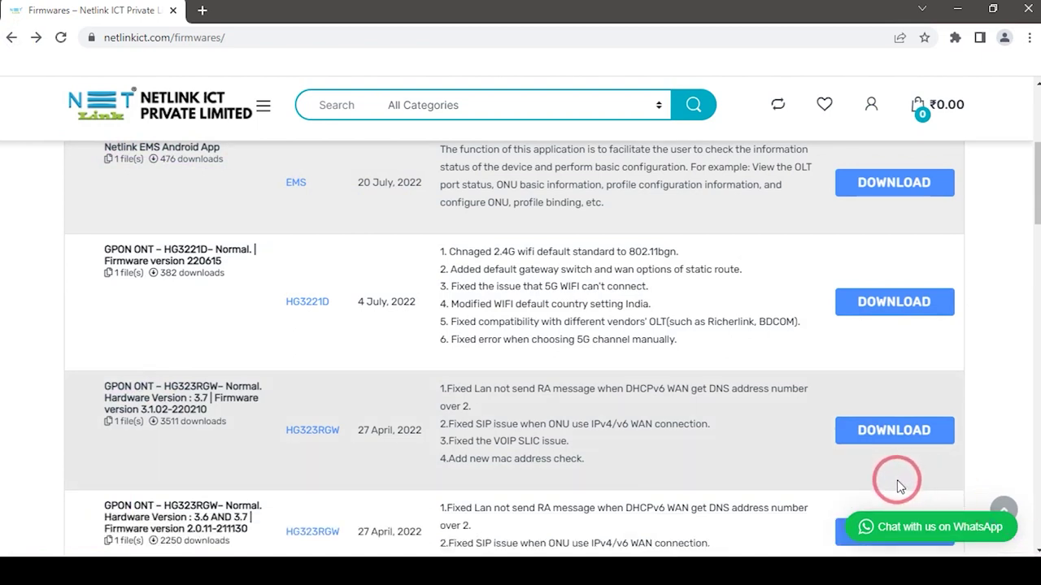
Open the Ethernet connection's IP settings for editing in Windows Settings
click(957, 9)
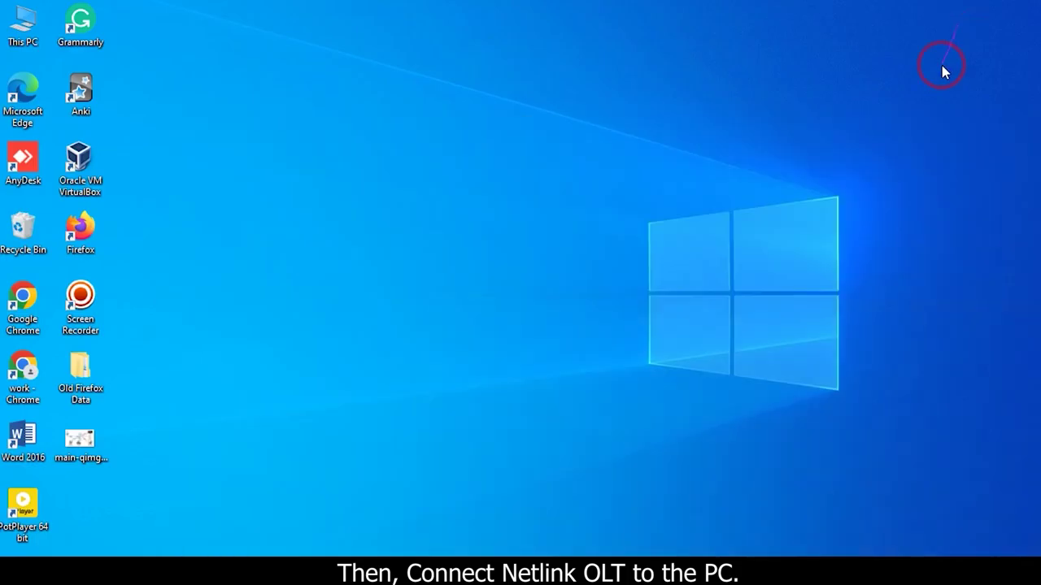
click(916, 569)
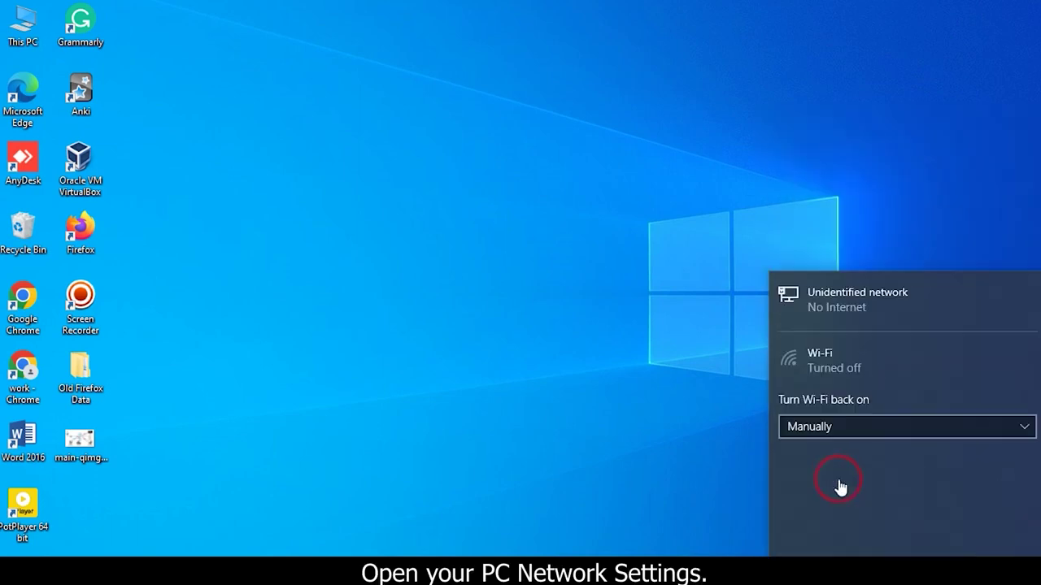
click(841, 478)
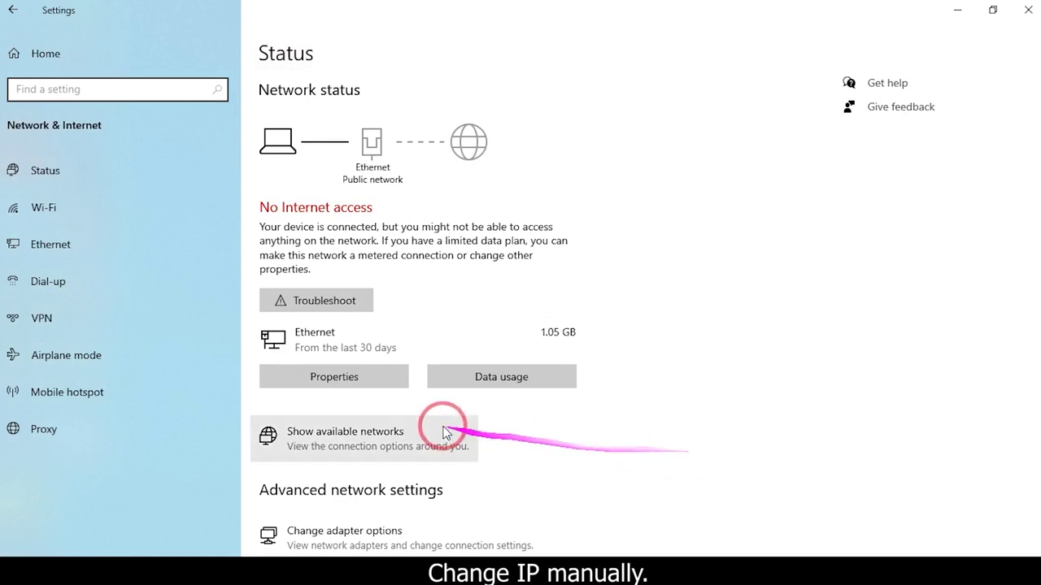
click(331, 382)
click(49, 397)
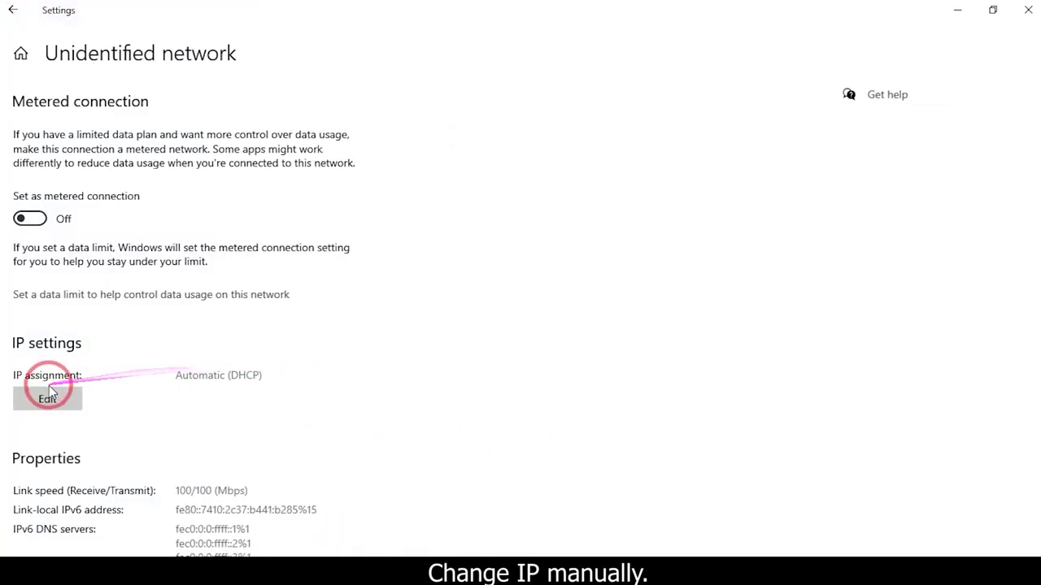
Save manual IPv4 192.168.8.119, prefix 24, gateway 192.168.8.200, declining discoverability
click(436, 273)
click(411, 265)
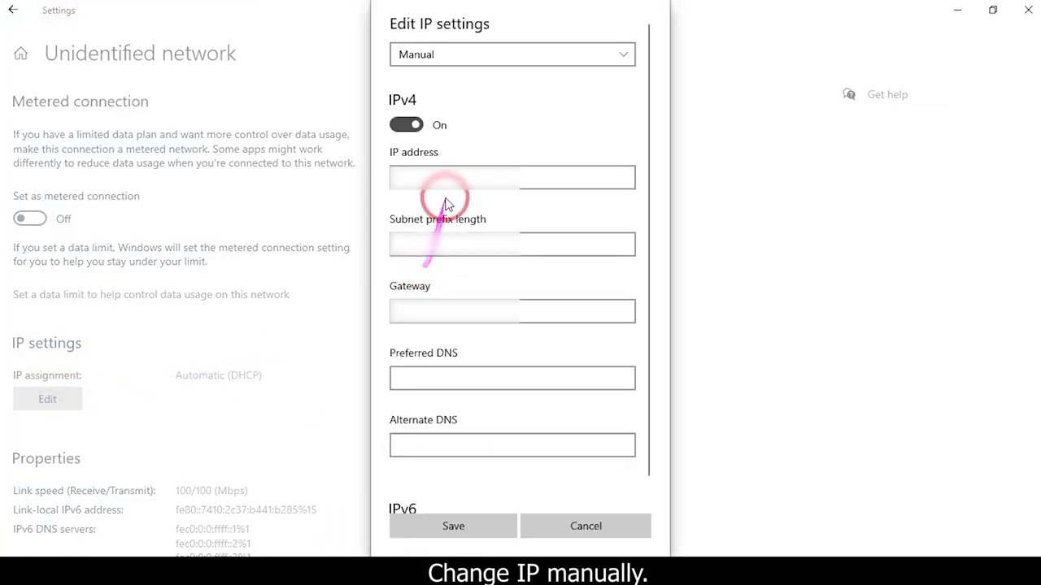
click(446, 177)
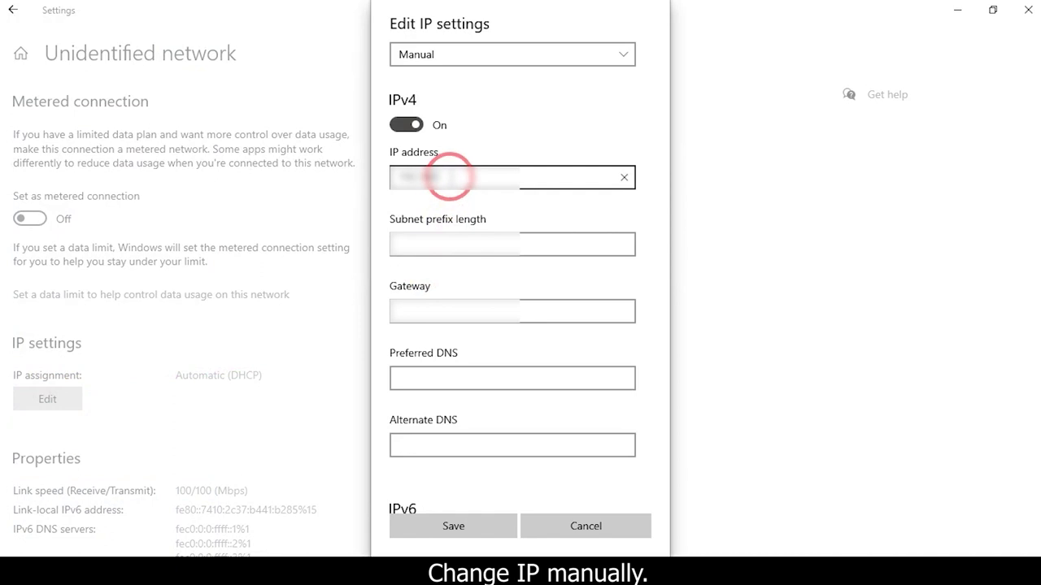
click(458, 239)
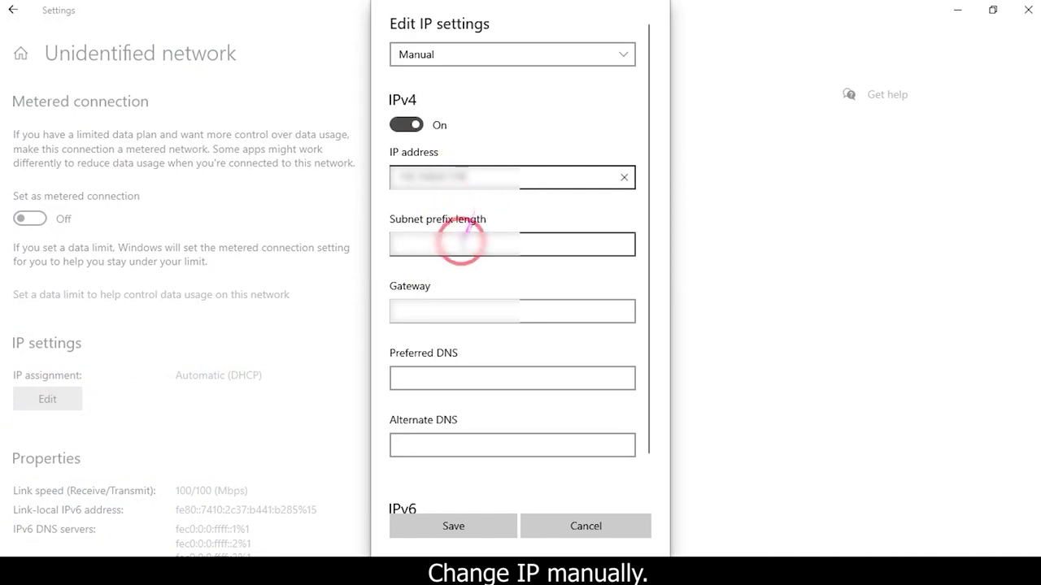
text(24)
click(446, 307)
text(1)
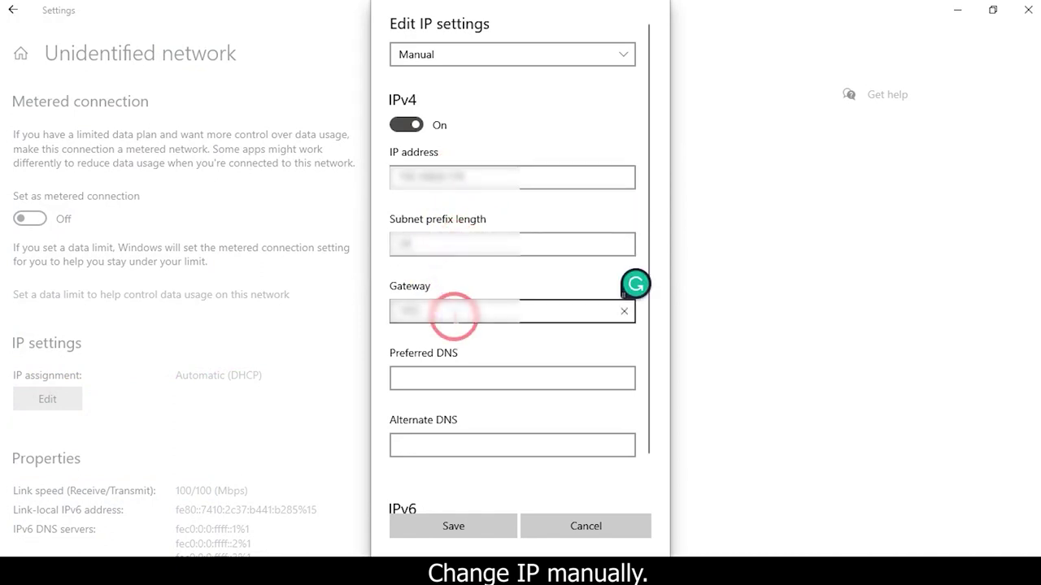
text(.168)
scroll(616, 413, down, 1)
click(454, 526)
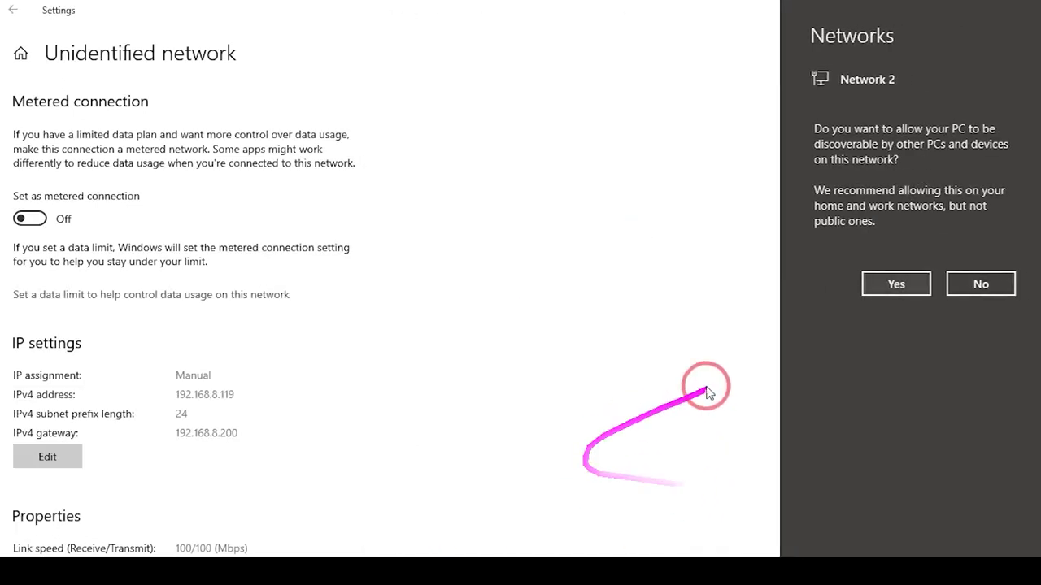
click(976, 283)
click(1028, 10)
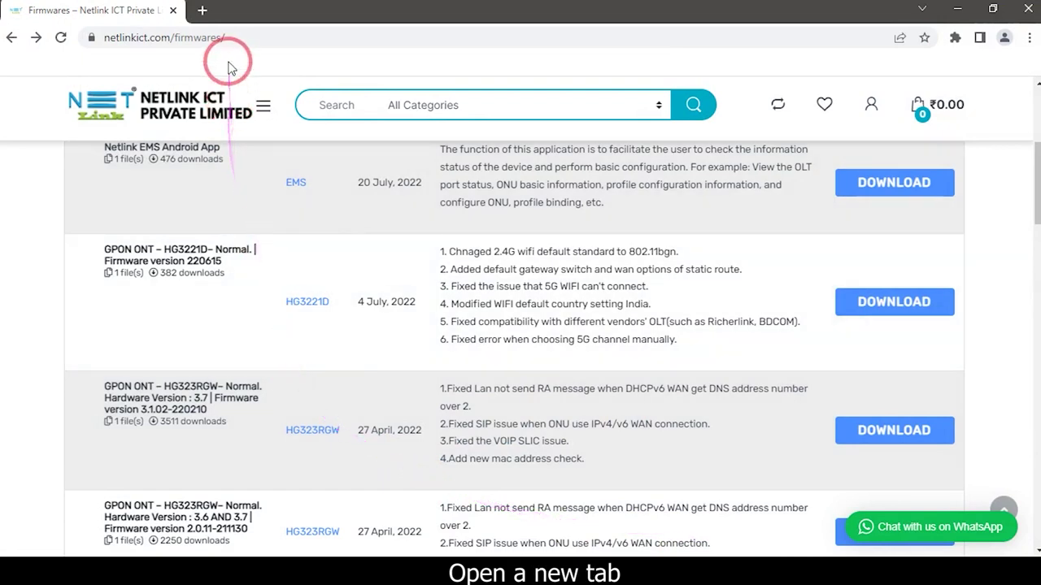
Enter the OLT address 192.168.8.200:8443 in a new Chrome tab
click(203, 11)
click(209, 39)
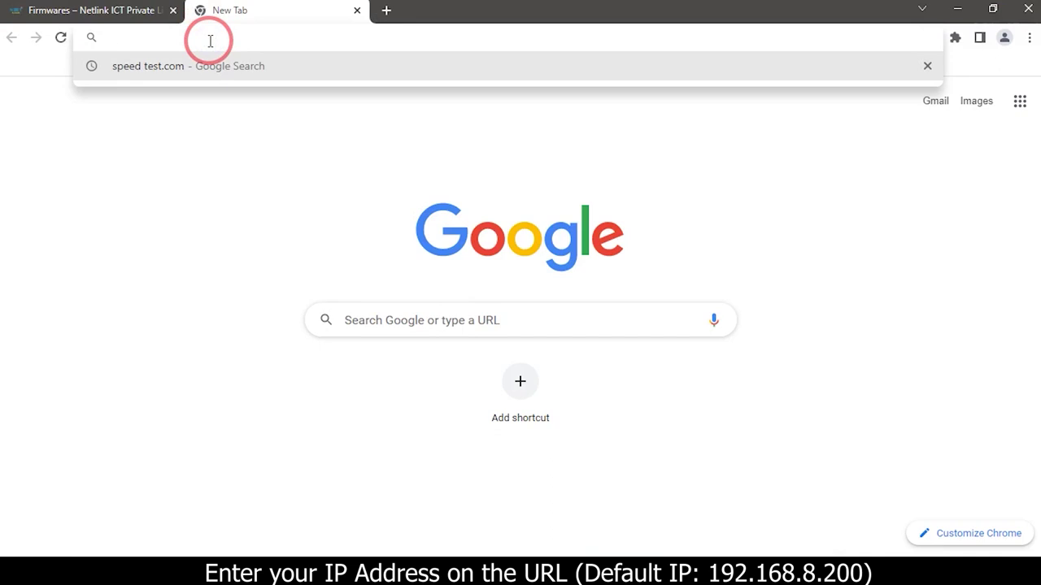
text(192.16)
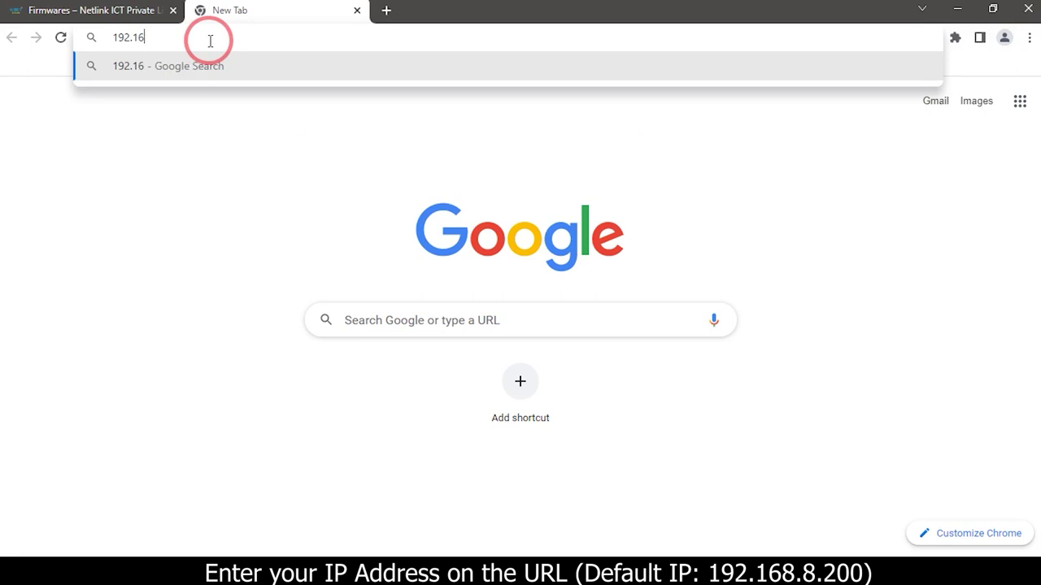
text(200:8443)
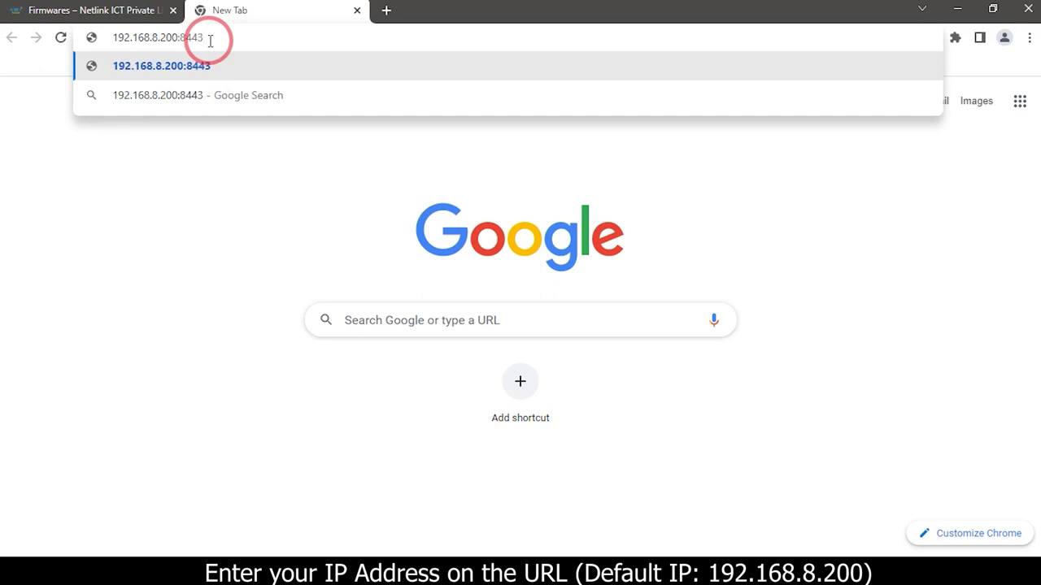
Log in to the OLT as admin with the password and open ONU Configuration's AuthList
key(Return)
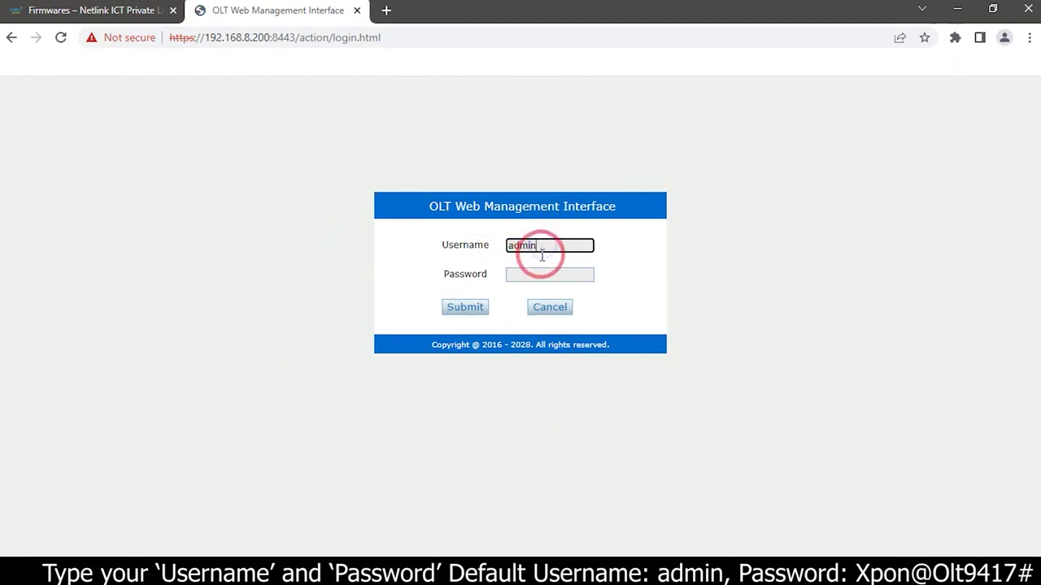
click(527, 278)
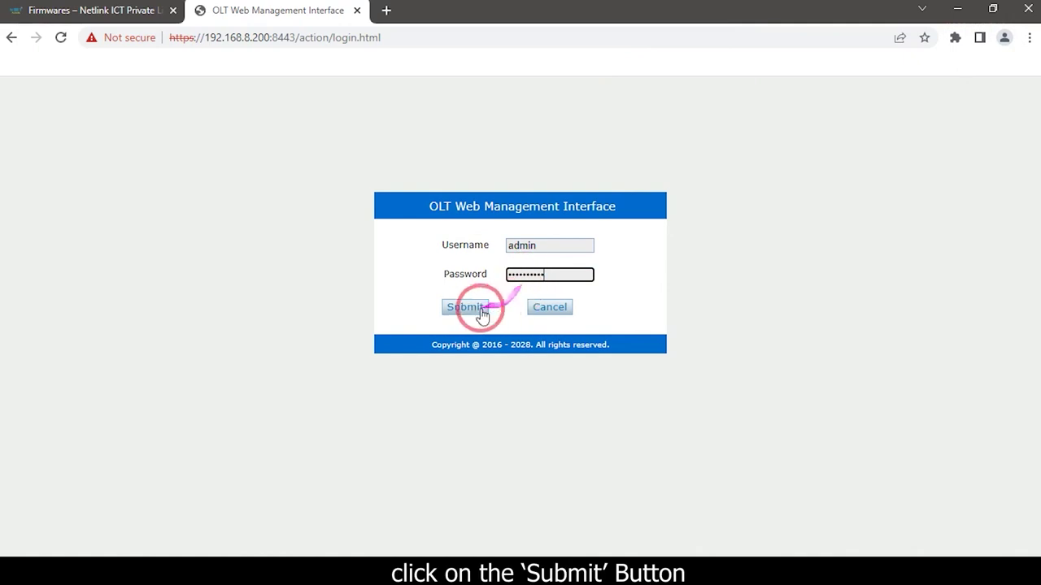
click(470, 305)
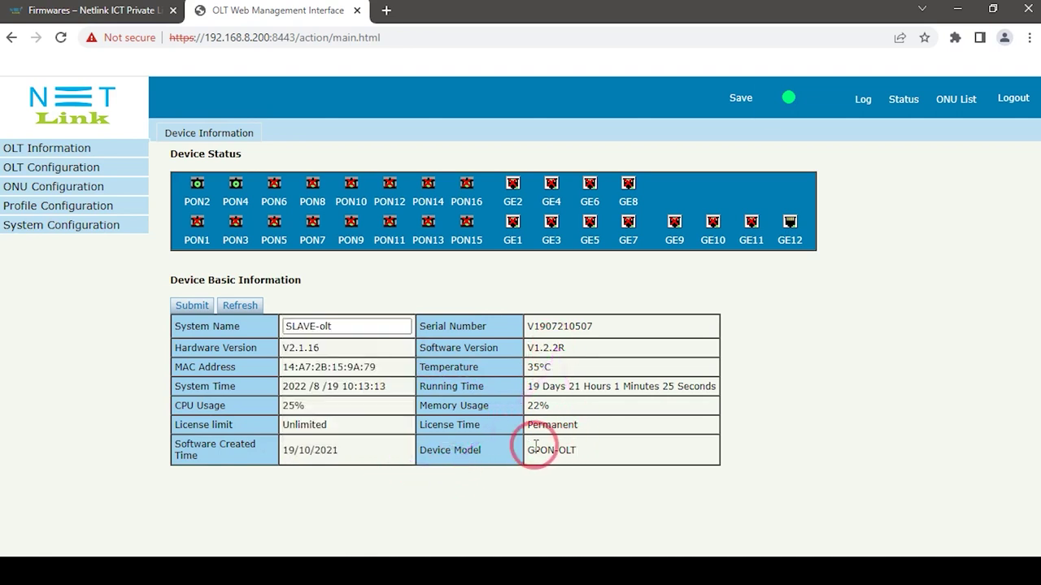
click(65, 188)
click(34, 205)
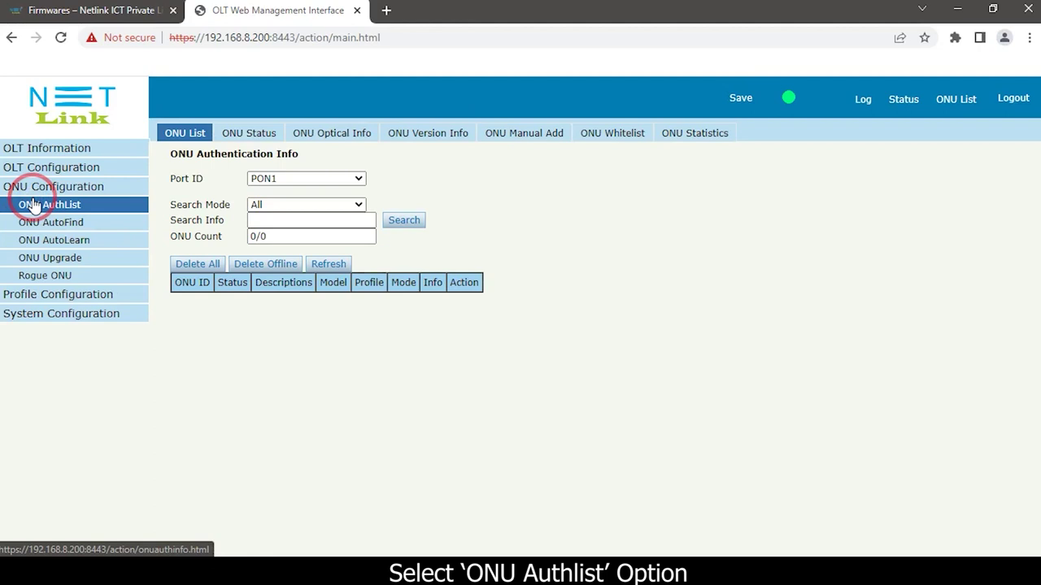
List the ONUs on port PON2 and open details for ONU GPON0/2:2
click(265, 180)
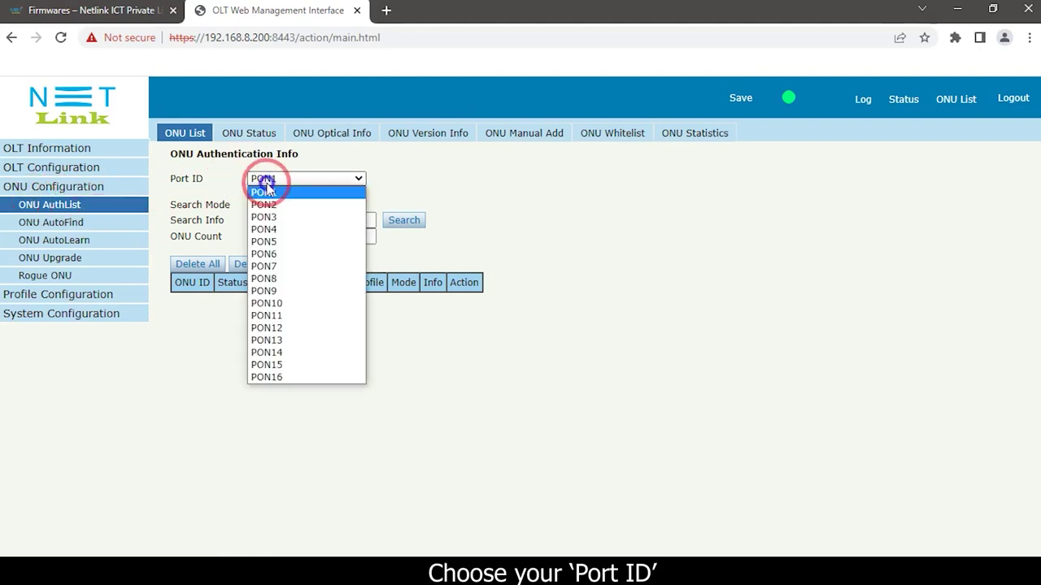
click(265, 204)
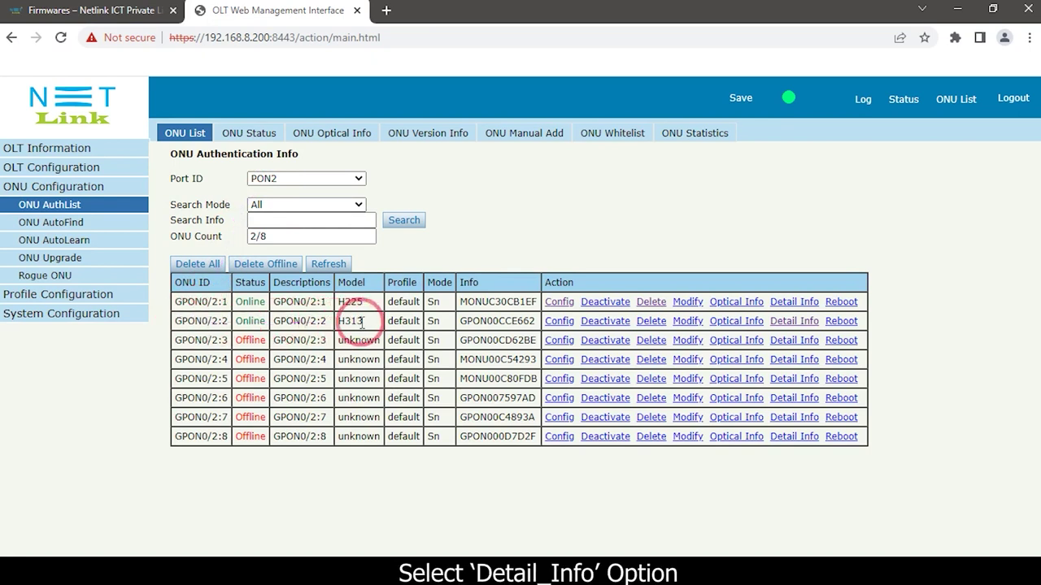
click(794, 321)
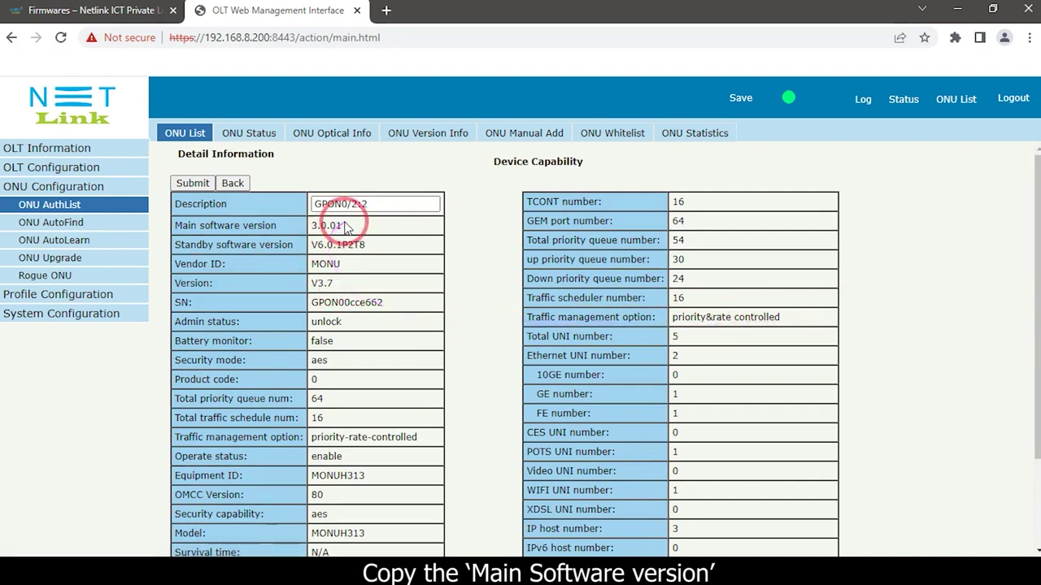
Copy software version 3.0.01 and equipment ID MONUH313 into the Notepad notes
drag(345, 227, 305, 226)
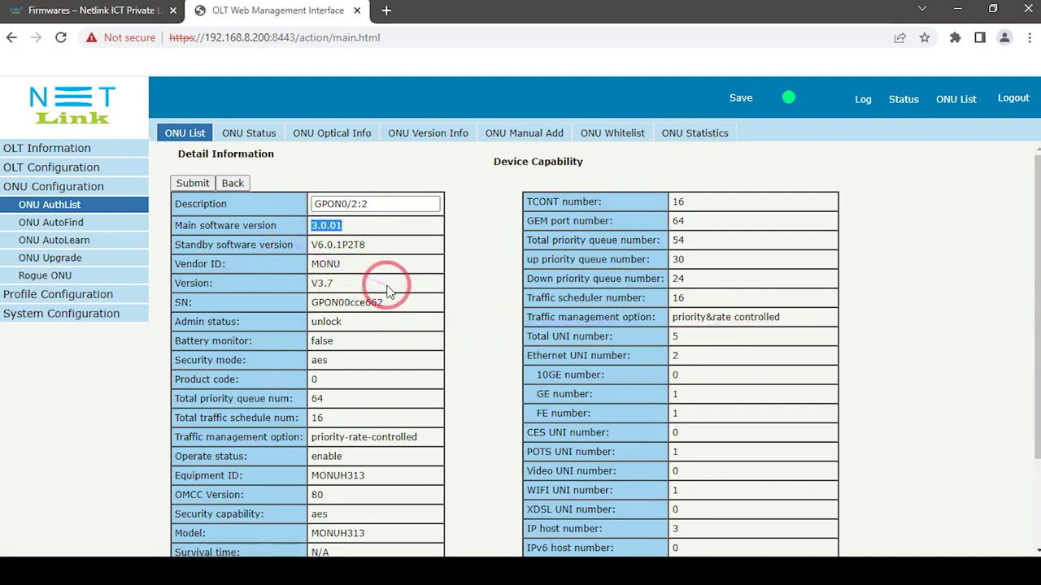
scroll(187, 382, down, 1)
drag(366, 399, 166, 410)
key(ctrl+c)
key(alt+Tab)
click(268, 133)
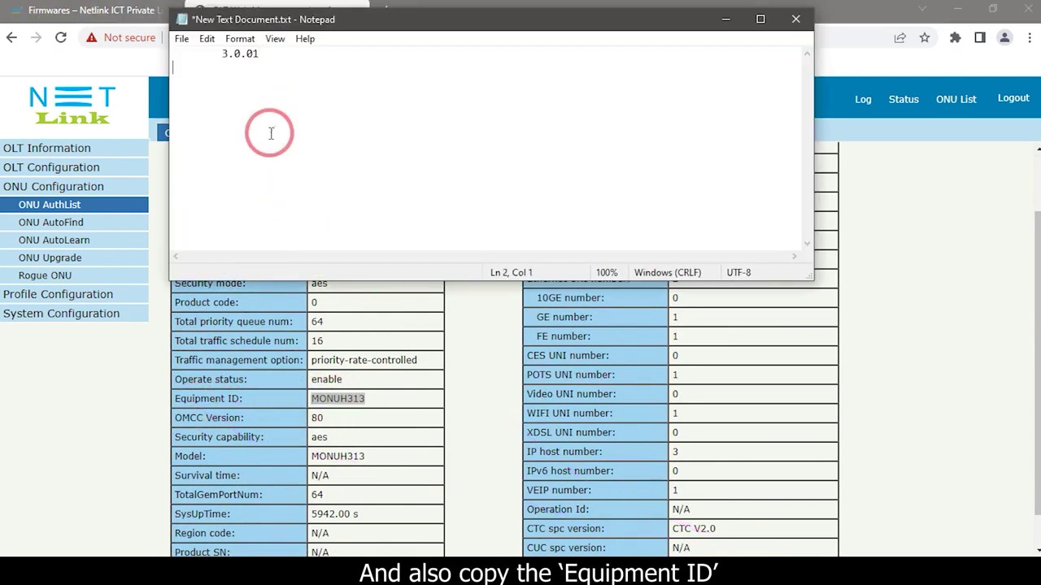
key(ctrl+v)
Return to the ONU list and go to the ONU Upgrade upload page
click(807, 413)
scroll(203, 325, up, 3)
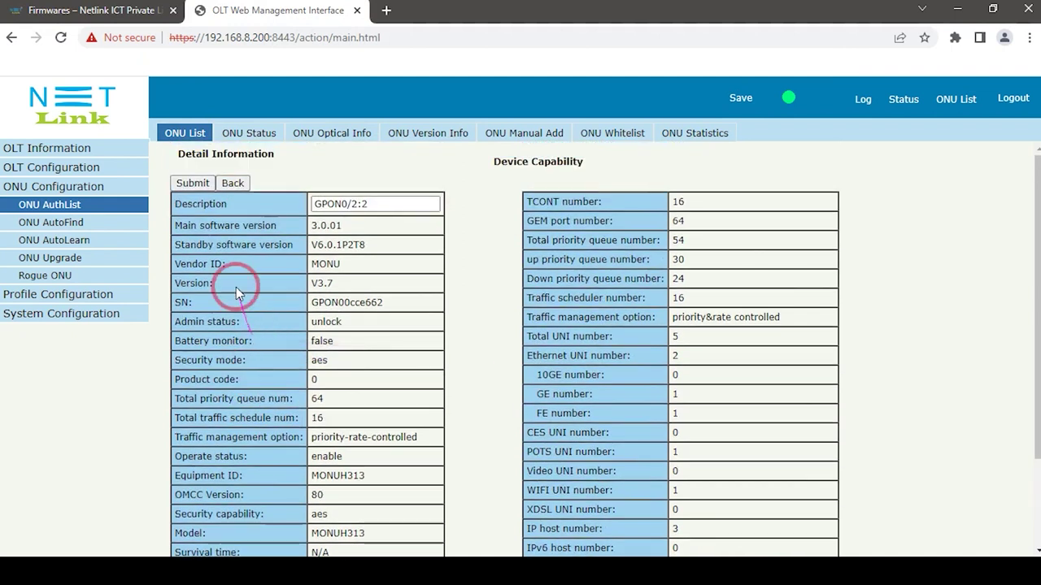
click(230, 183)
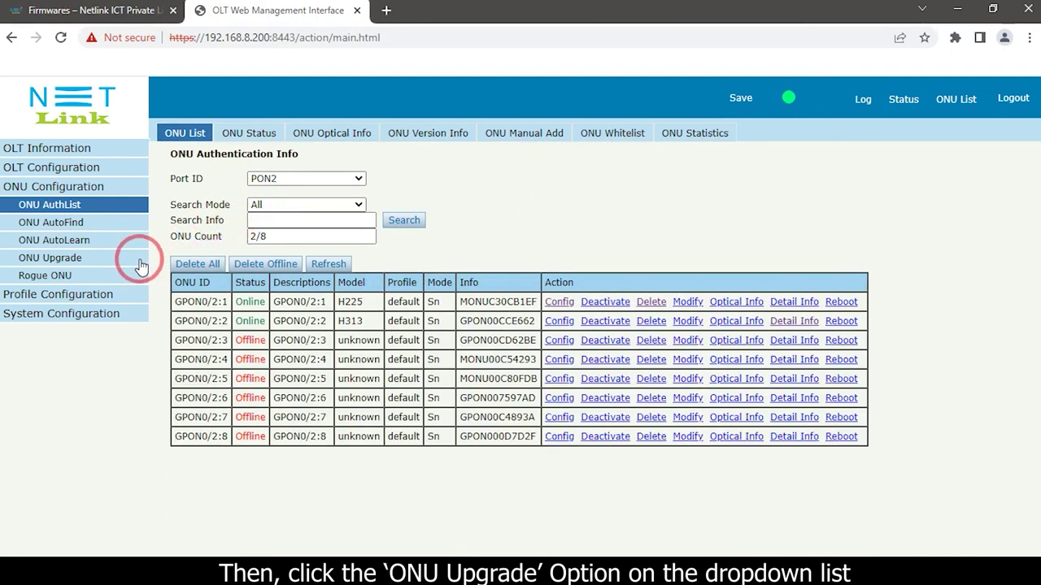
click(79, 263)
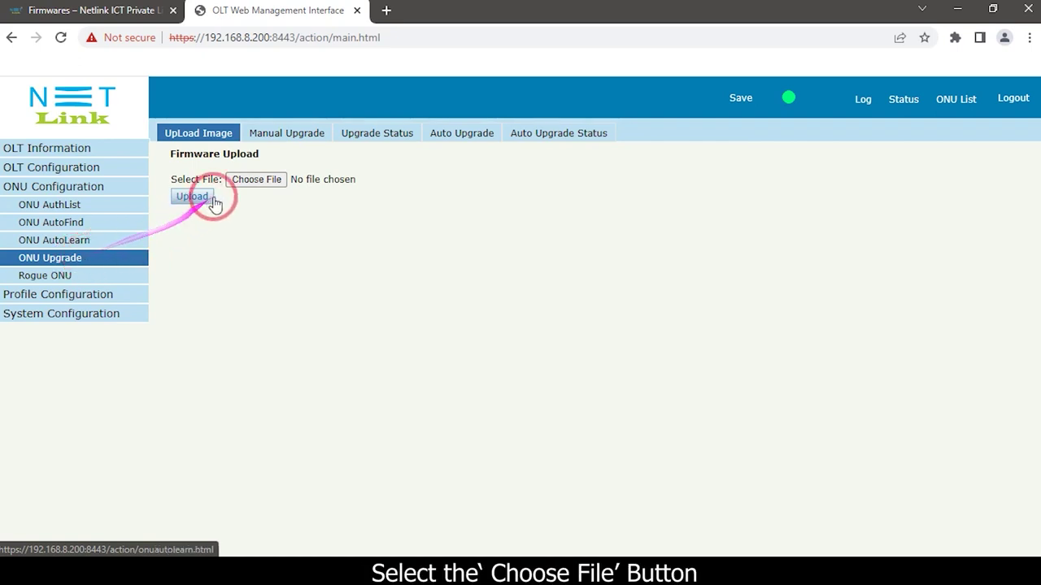
Upload firmware HG323RW_COSTDOWN_all_3.0.00-220207_2163.tar from Downloads to the OLT
click(257, 180)
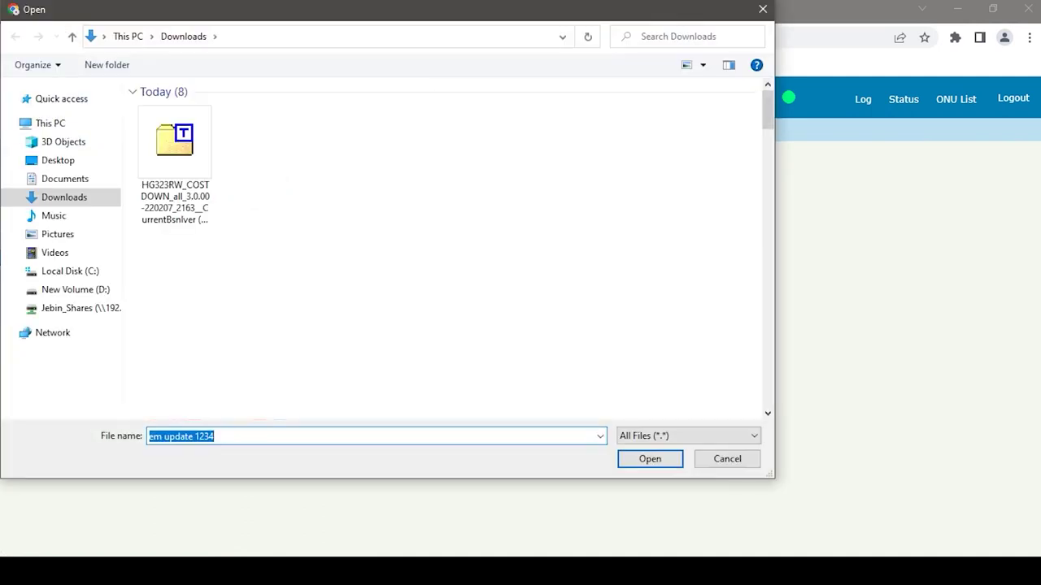
click(177, 171)
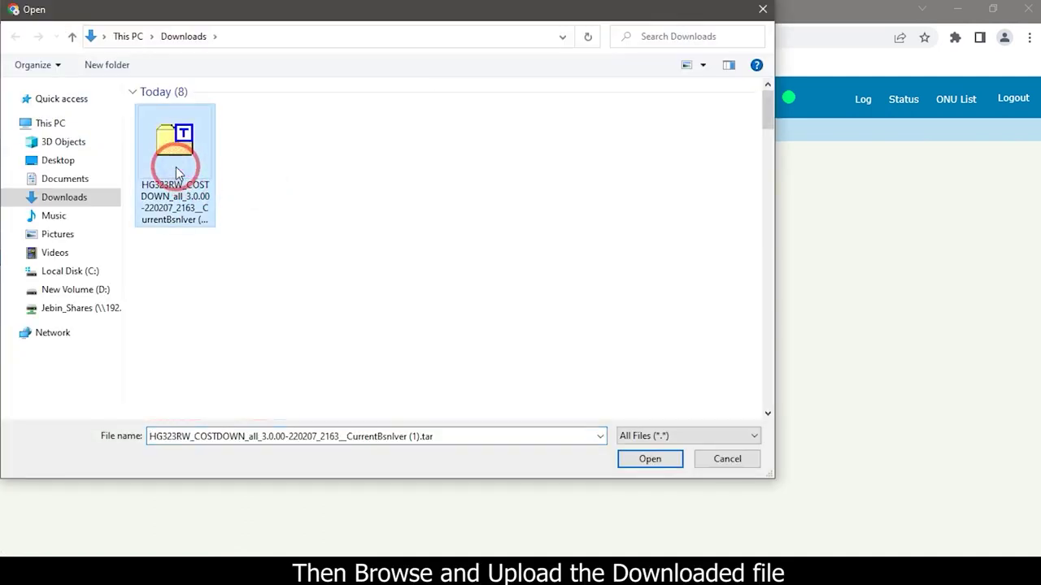
click(648, 460)
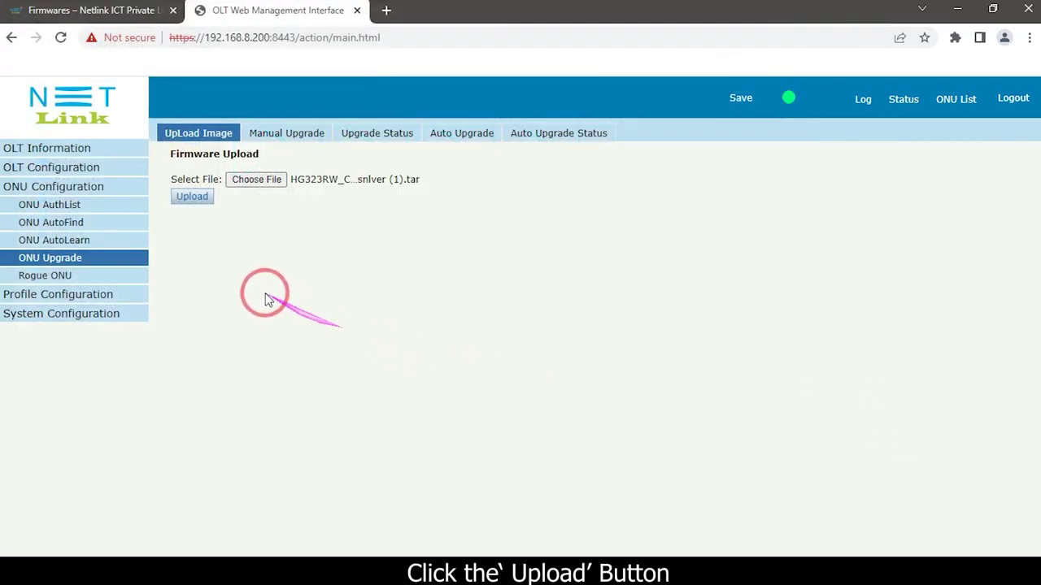
click(196, 199)
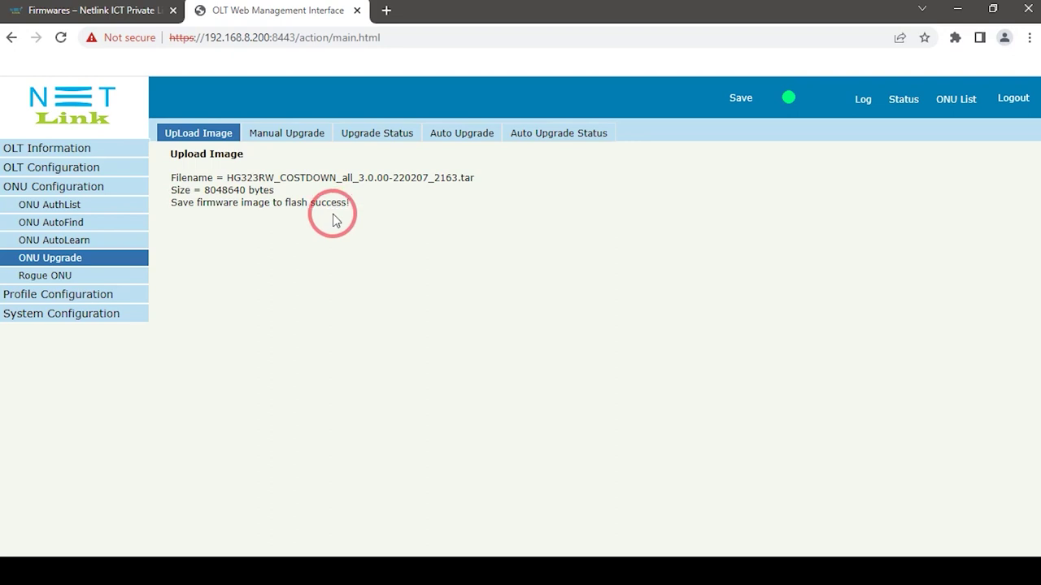
click(461, 135)
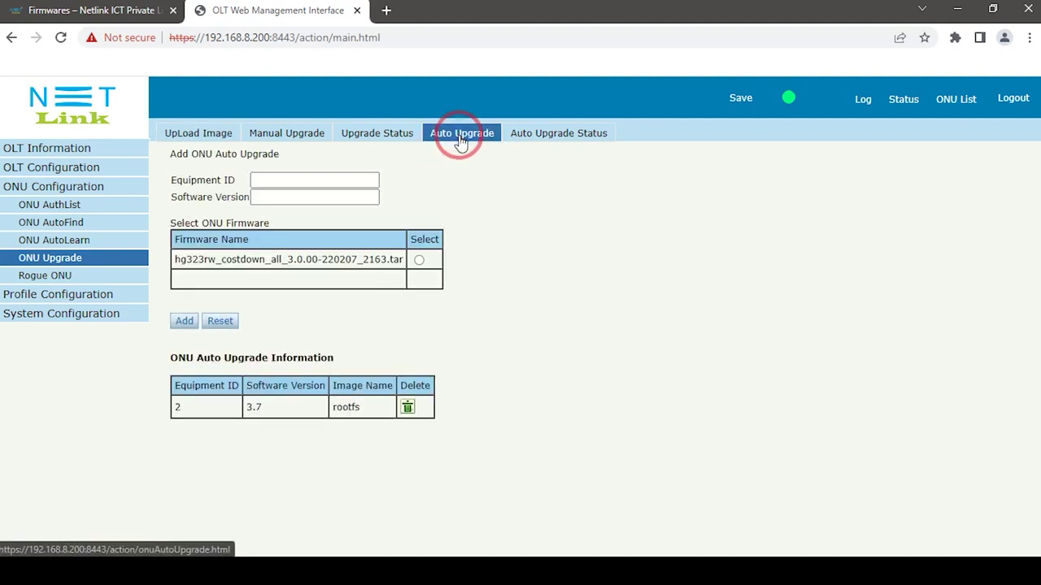
Add an auto-upgrade rule for MONUH313 version 3.0.01 using the uploaded firmware
click(276, 180)
click(282, 178)
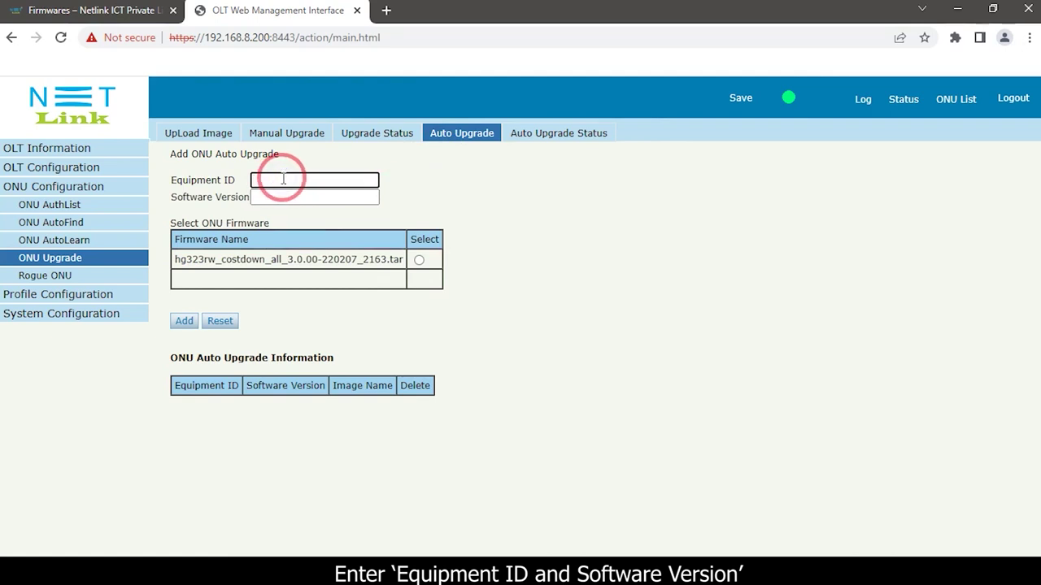
click(279, 197)
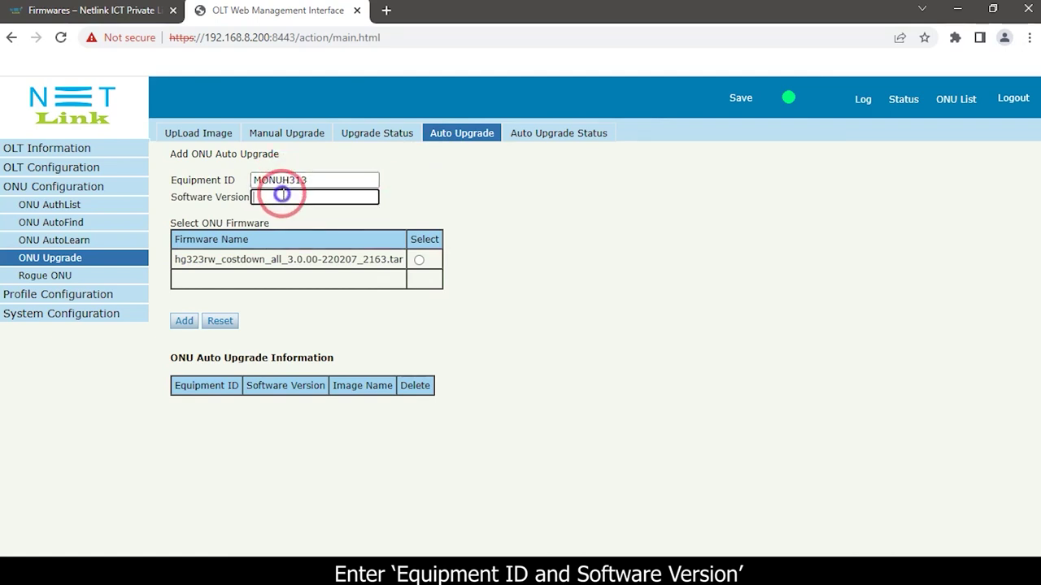
text(3.0.01)
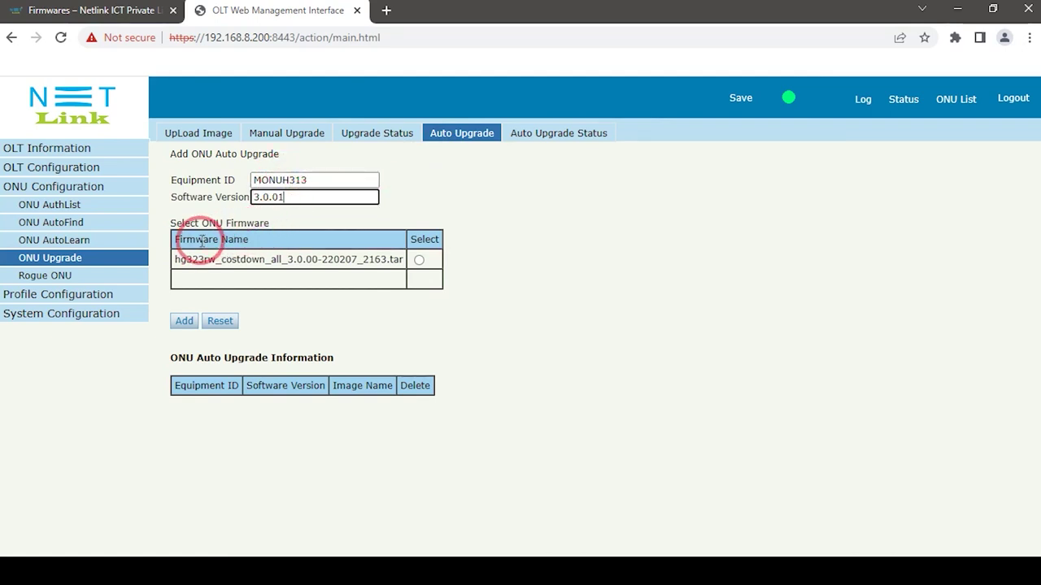
click(418, 260)
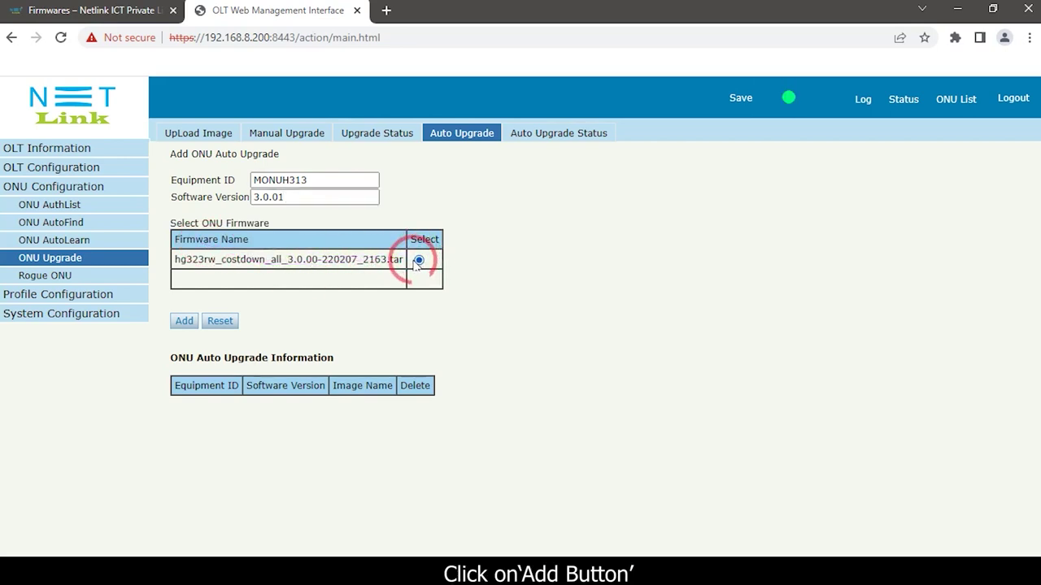
click(183, 322)
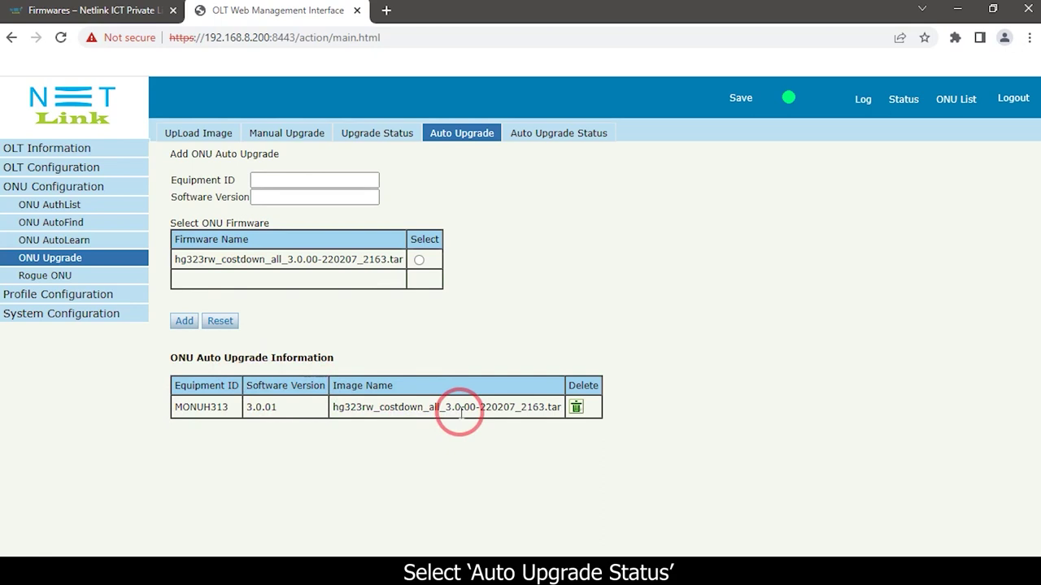
click(548, 135)
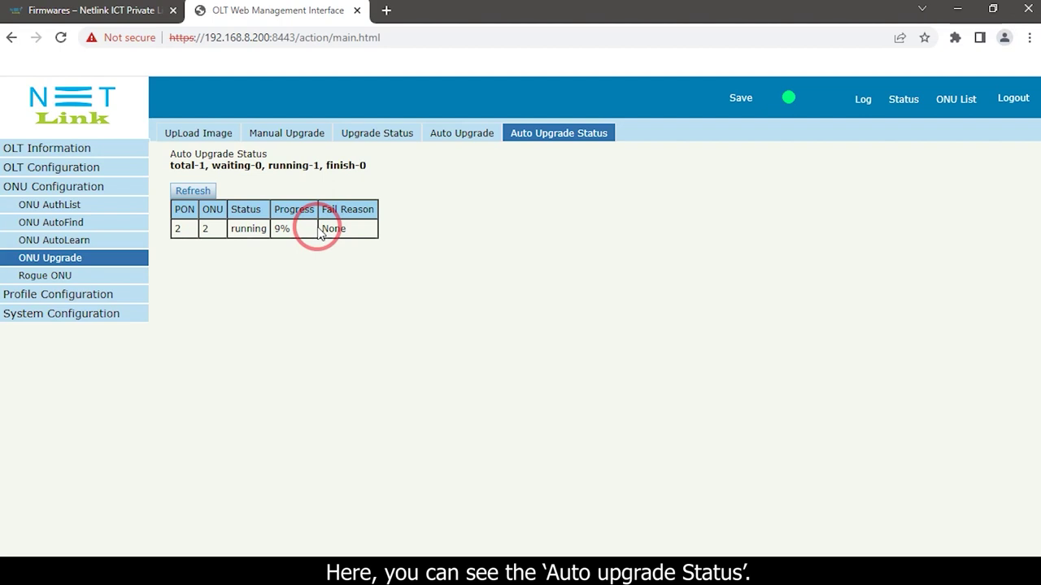
Refresh the auto-upgrade status until PON2 ONU 2 reads success at 100%, finish-1
click(560, 139)
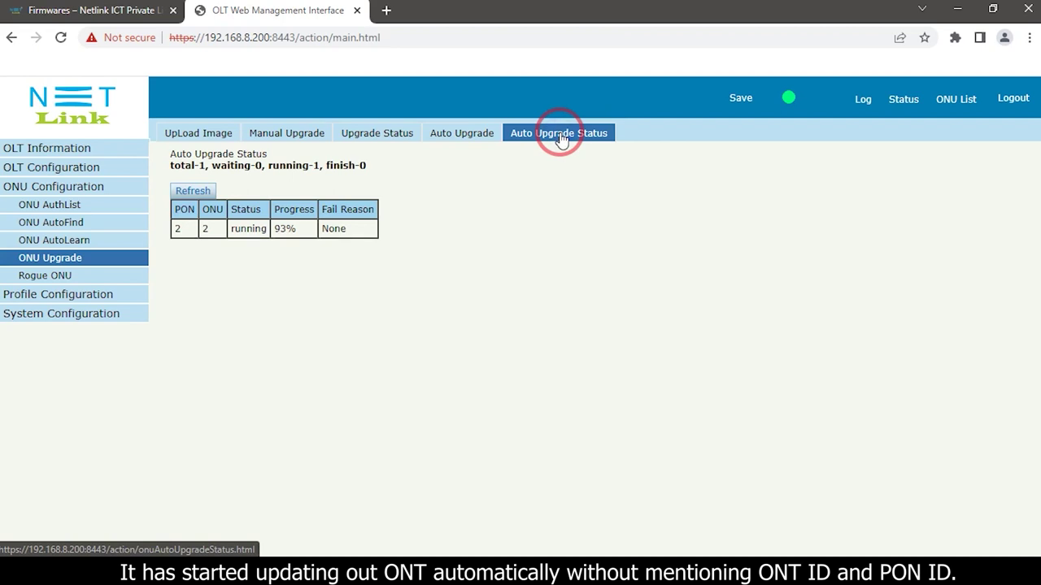
click(195, 189)
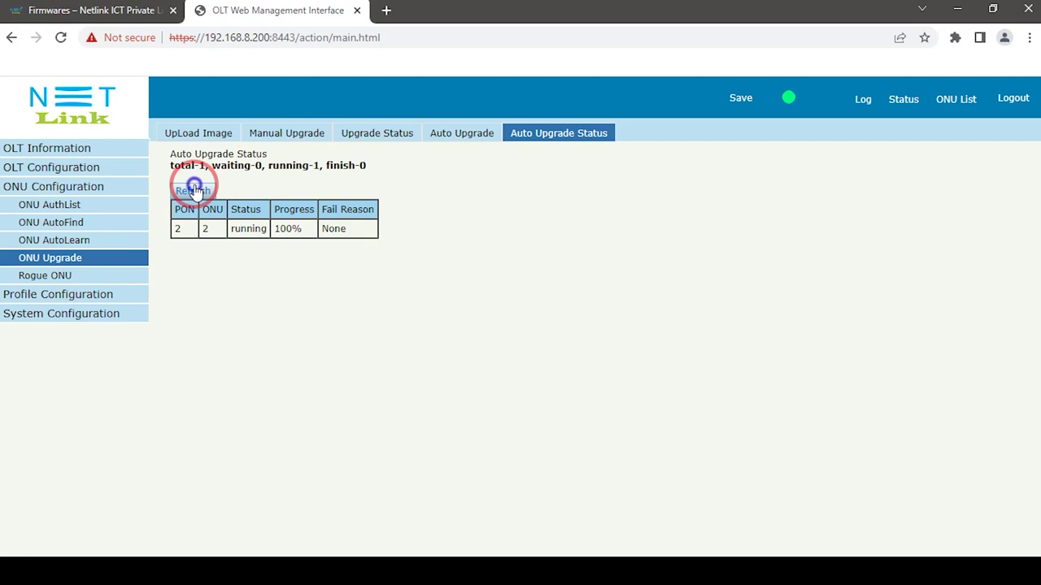
click(195, 191)
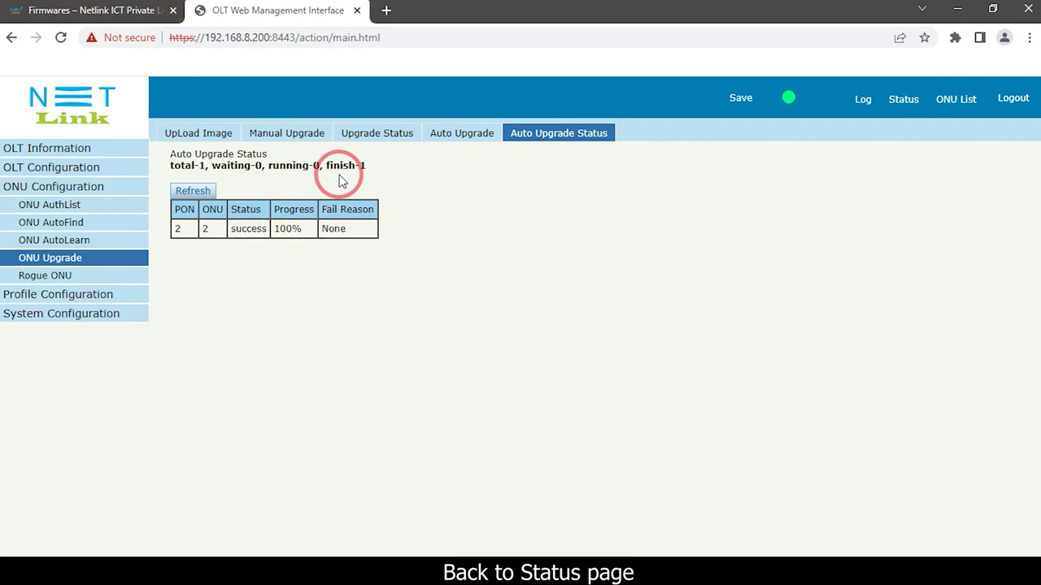
Return to the Device Information page and log out of the OLT admin session
click(69, 151)
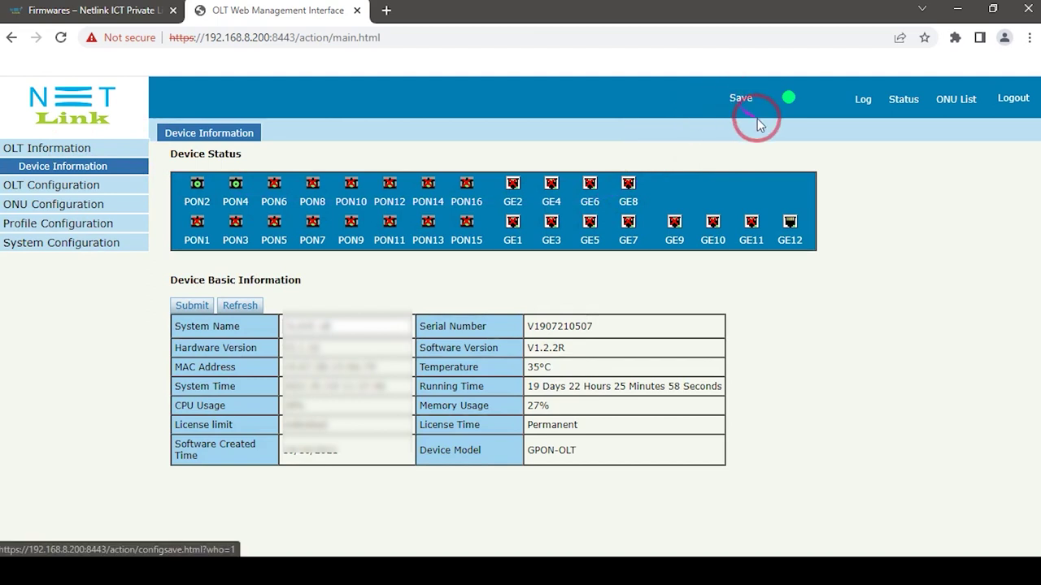
click(1013, 104)
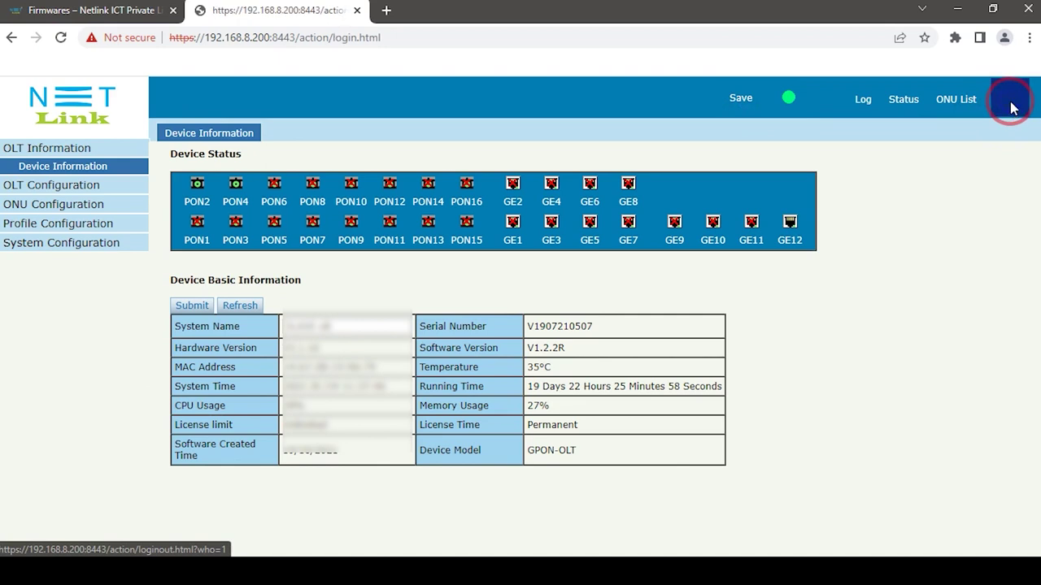